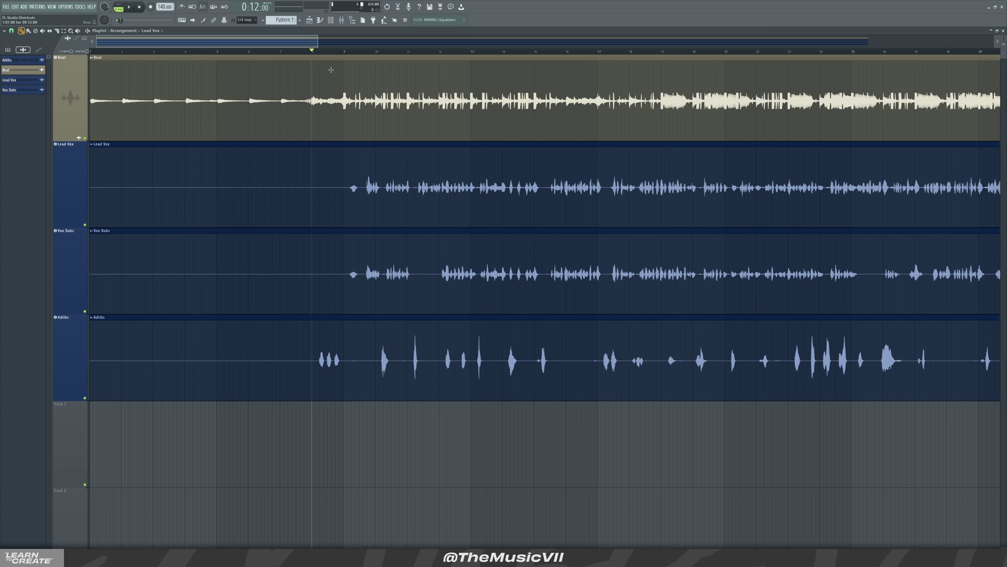
Play the arrangement to listen through it, then stop playback
key(space)
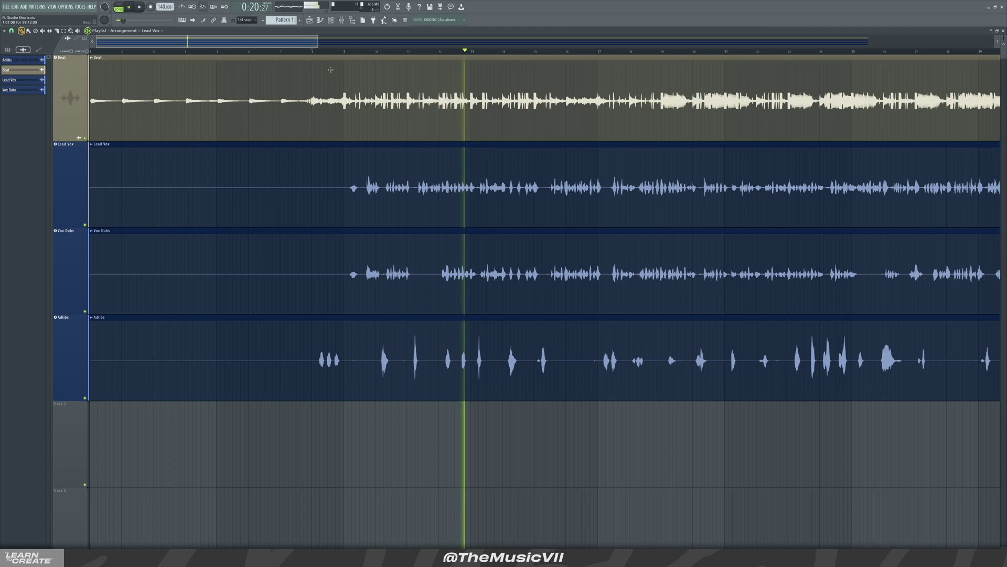
key(space)
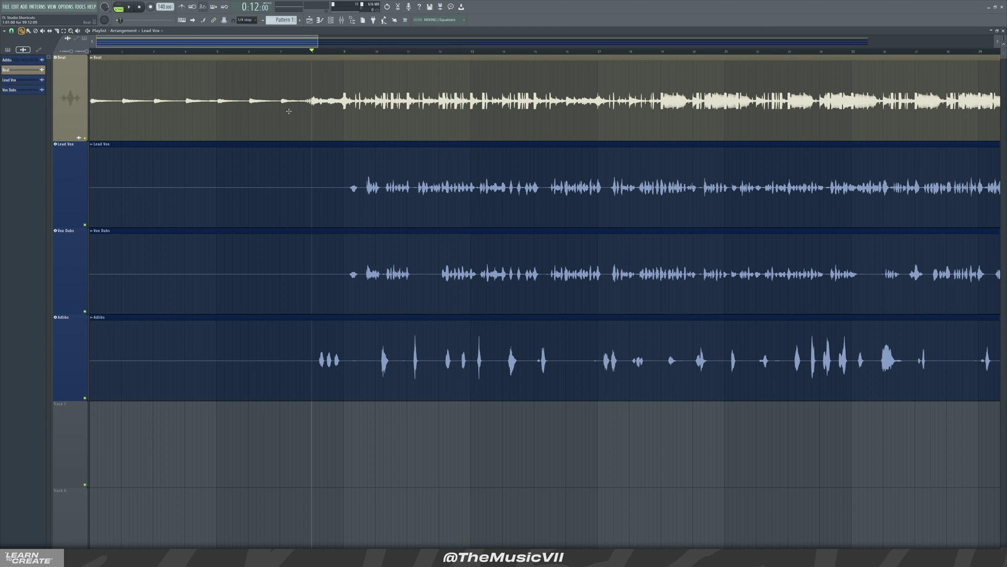
scroll(232, 45, up, 2)
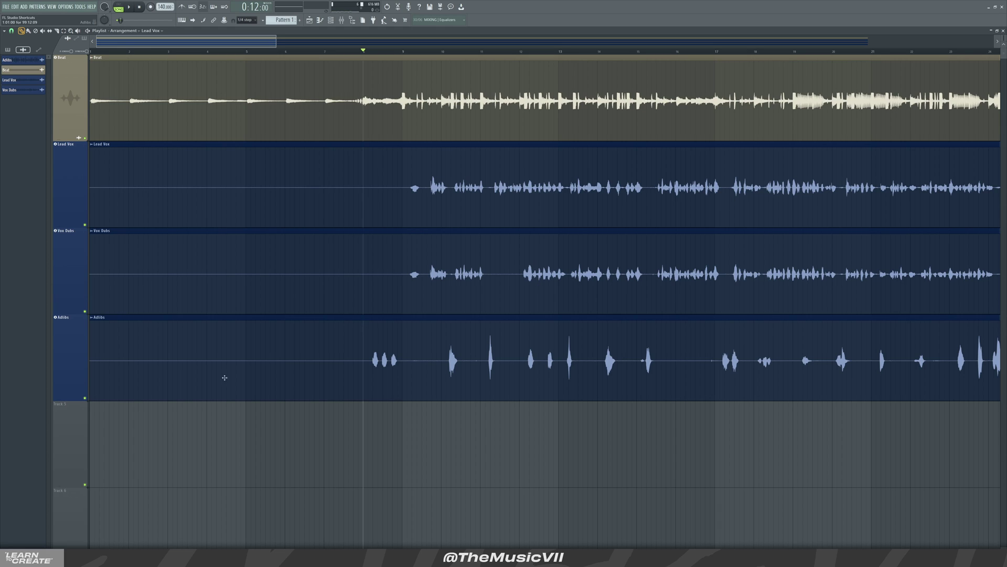
Delete the Adlibs clip and undo it, then place and remove a test Lead Vox clip
right_click(346, 313)
key(ctrl+z)
click(326, 423)
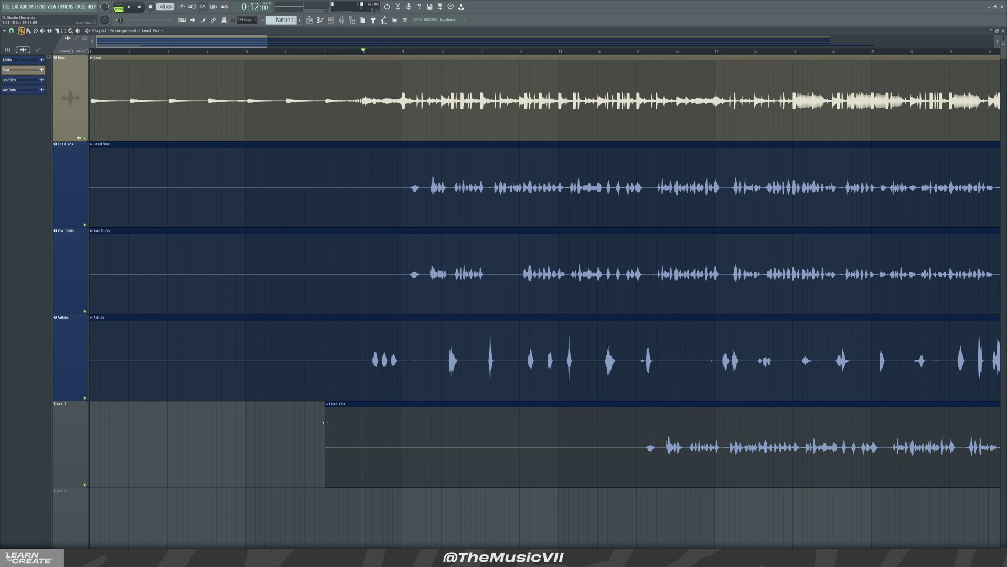
right_click(364, 440)
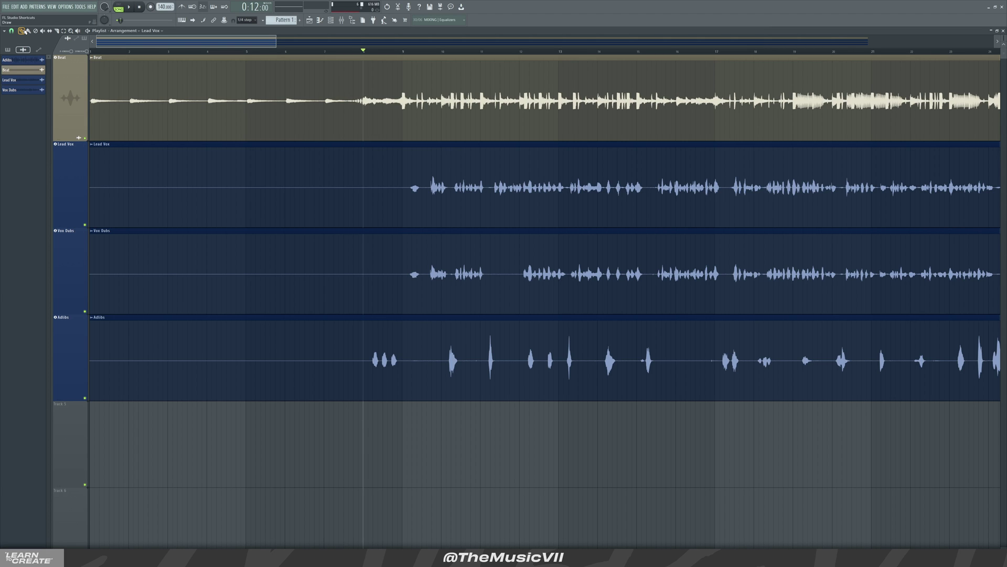
With the Slice tool, cut the Lead Vox clip where the silence begins and ends
scroll(139, 46, up, 2)
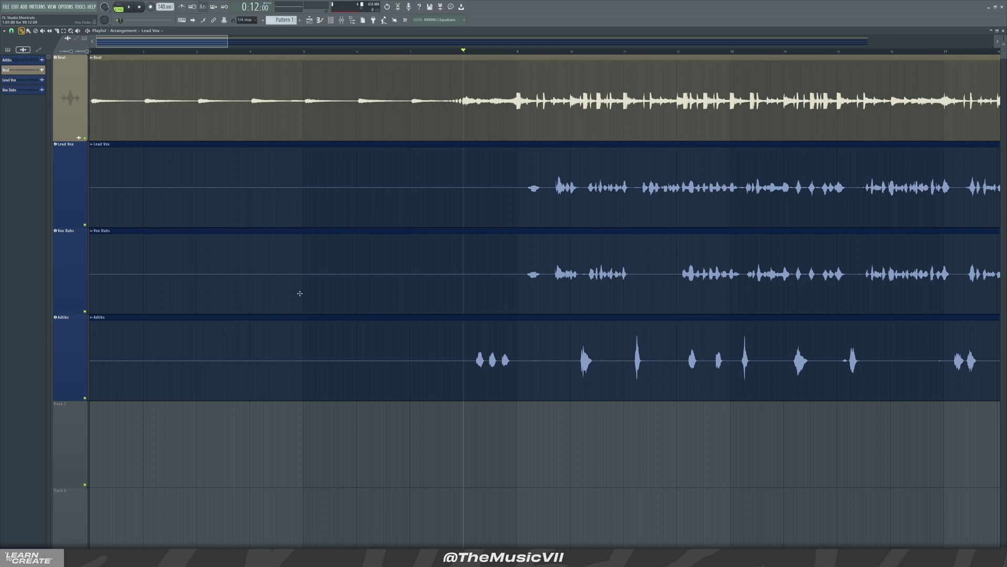
drag(199, 37, 241, 44)
scroll(377, 187, up, 2)
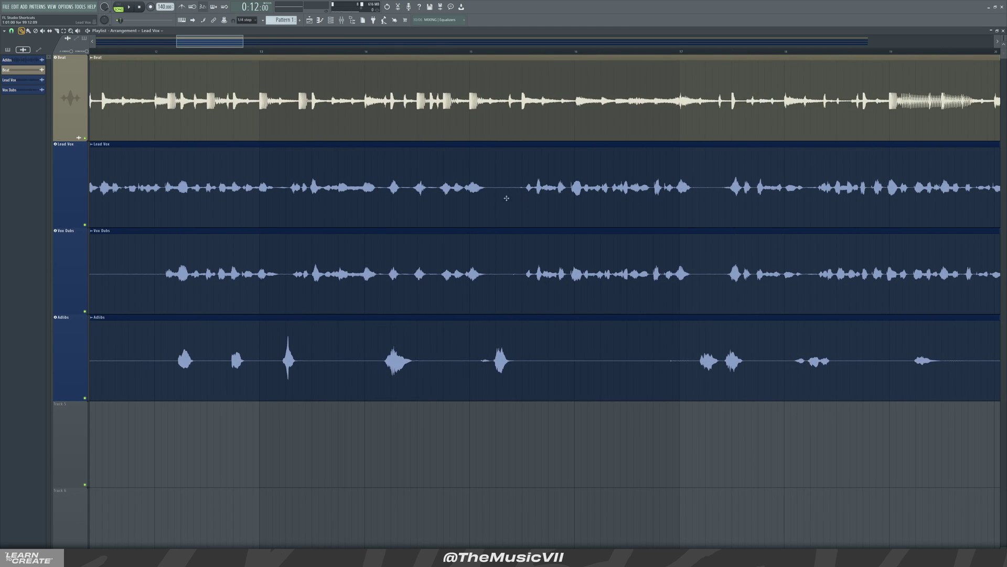
scroll(310, 123, right, 2)
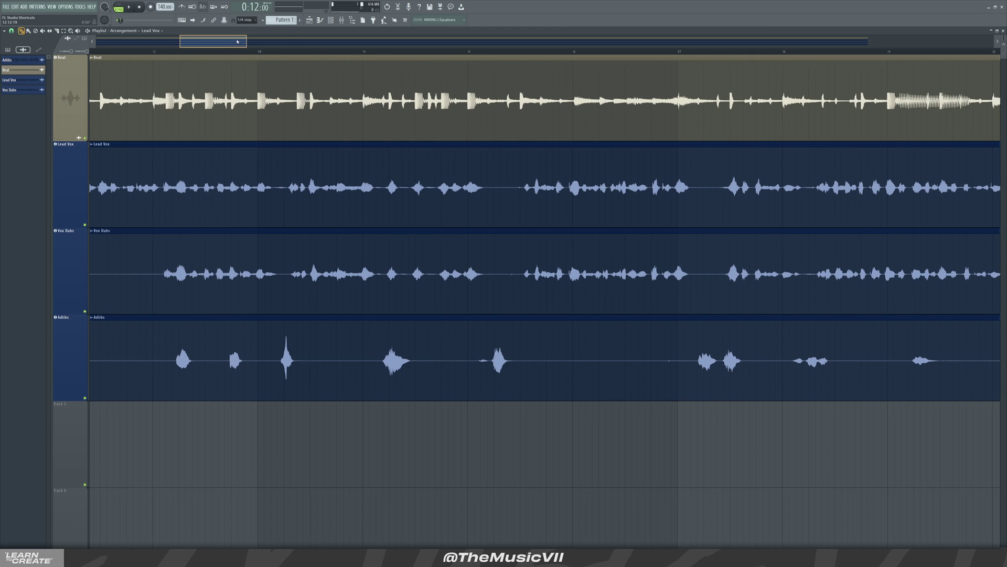
scroll(343, 182, up, 5)
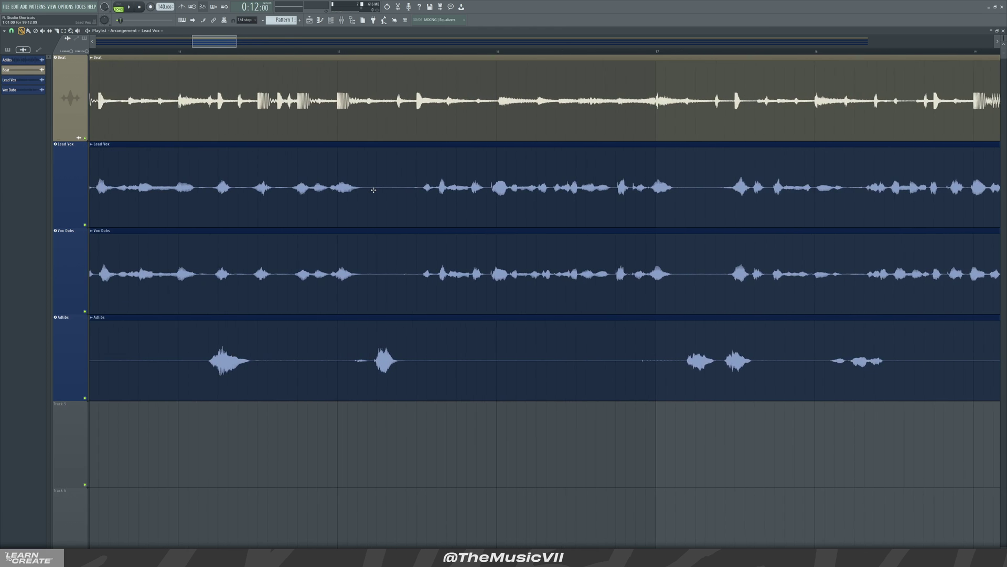
scroll(375, 189, down, 8)
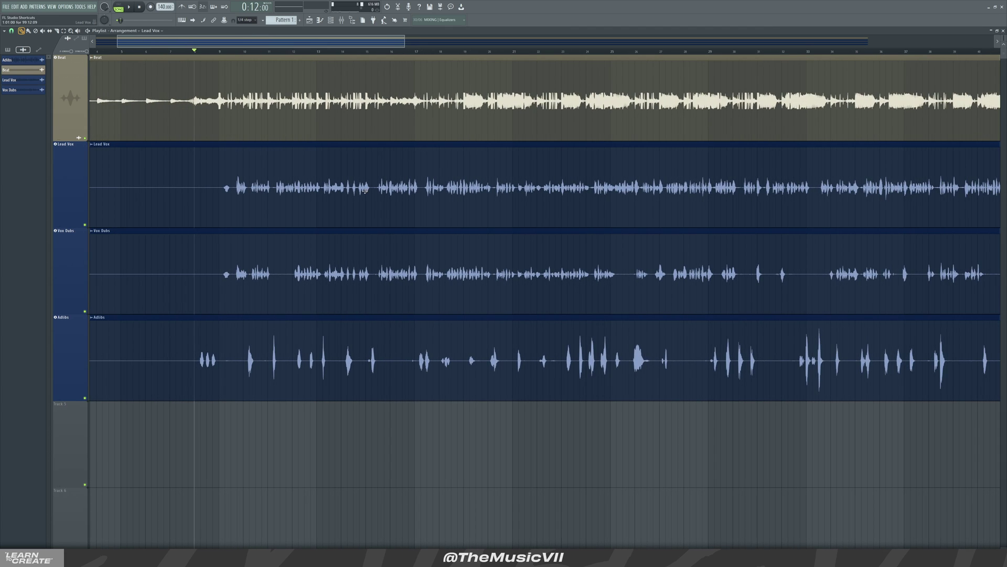
scroll(369, 189, up, 4)
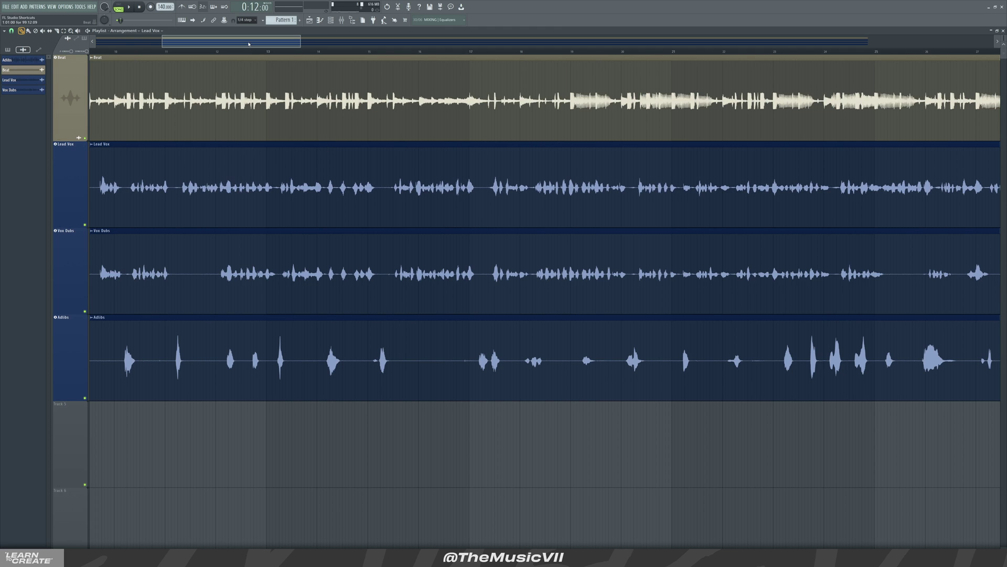
mouse_move(249, 44)
mouse_down()
mouse_move(186, 46)
mouse_move(252, 49)
mouse_up()
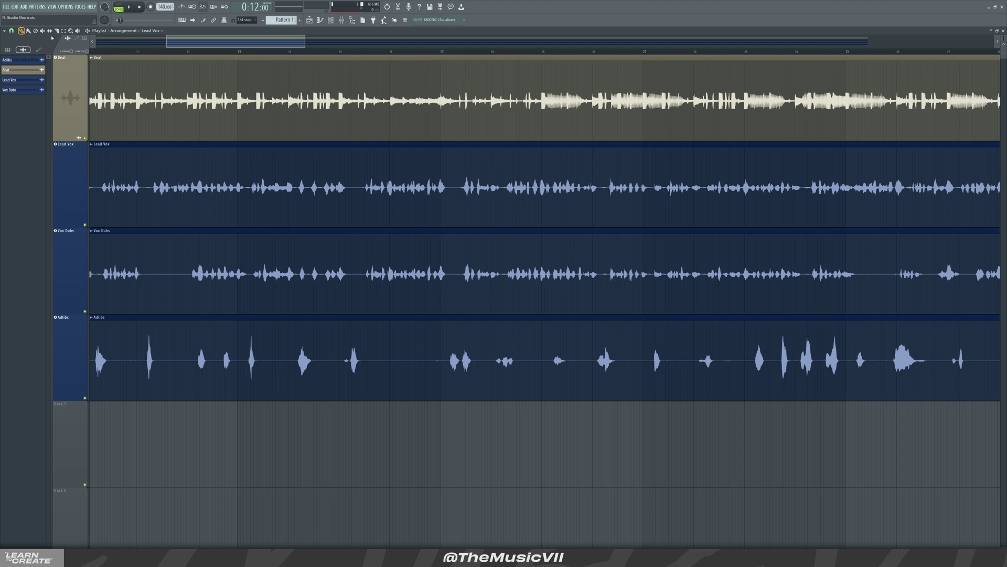
click(57, 31)
scroll(465, 214, up, 5)
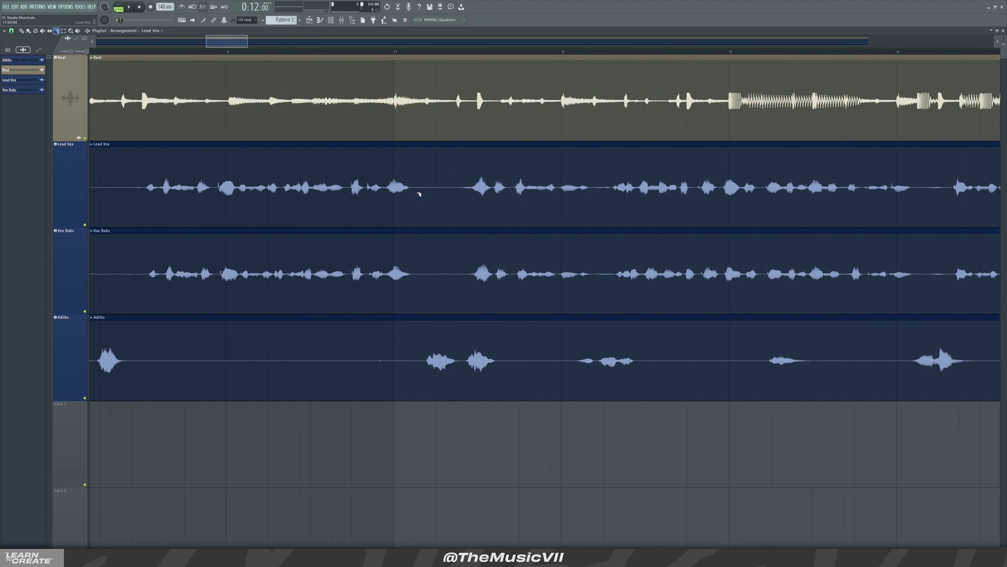
click(419, 194)
click(460, 195)
Delete the short middle Lead Vox piece, restore the audio, and undo the last slice
key(p)
right_click(450, 181)
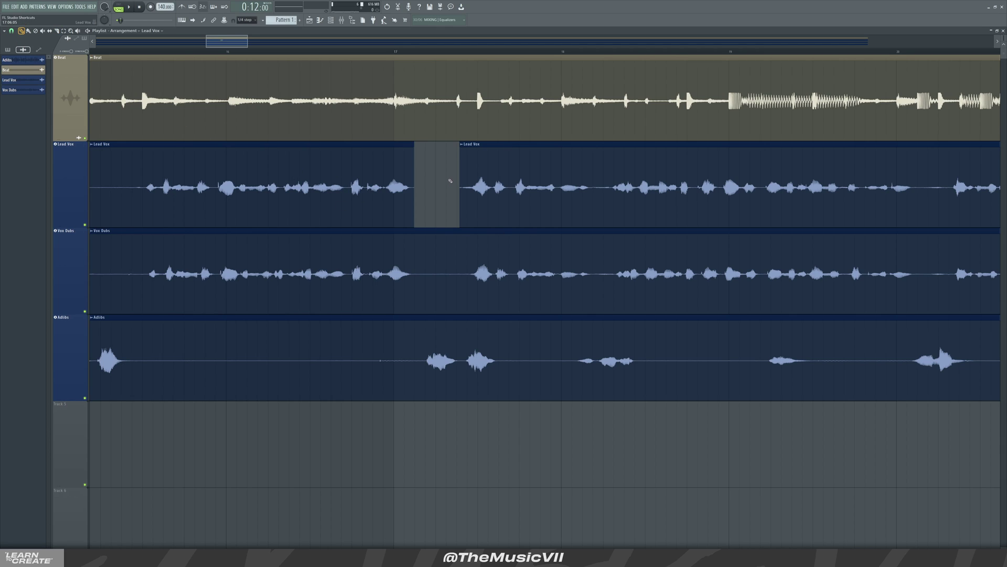
click(432, 188)
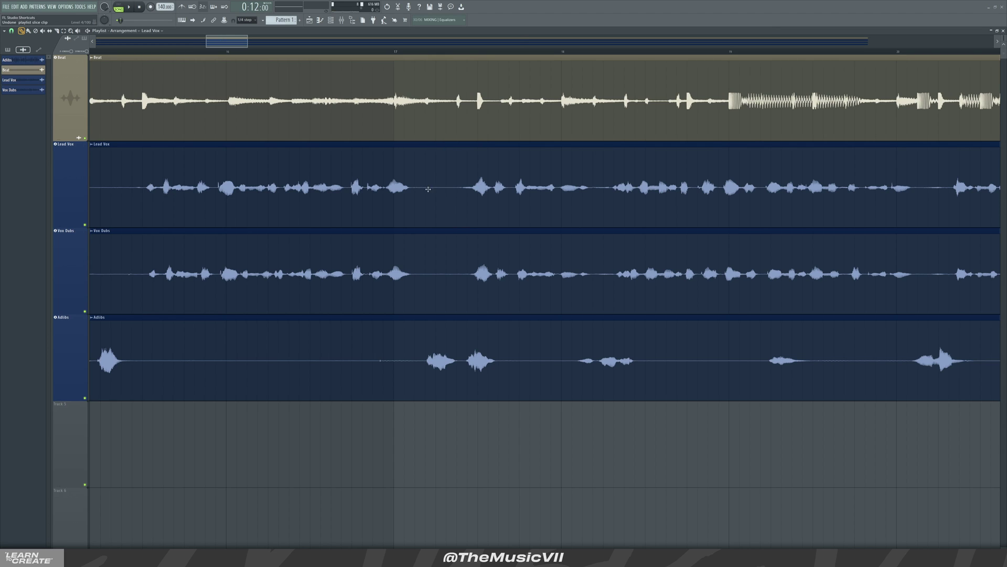
key(alt+z)
key(alt+z)
Re-slice Lead Vox at the start and end of the silent stretch
key(c)
scroll(400, 192, up, 4)
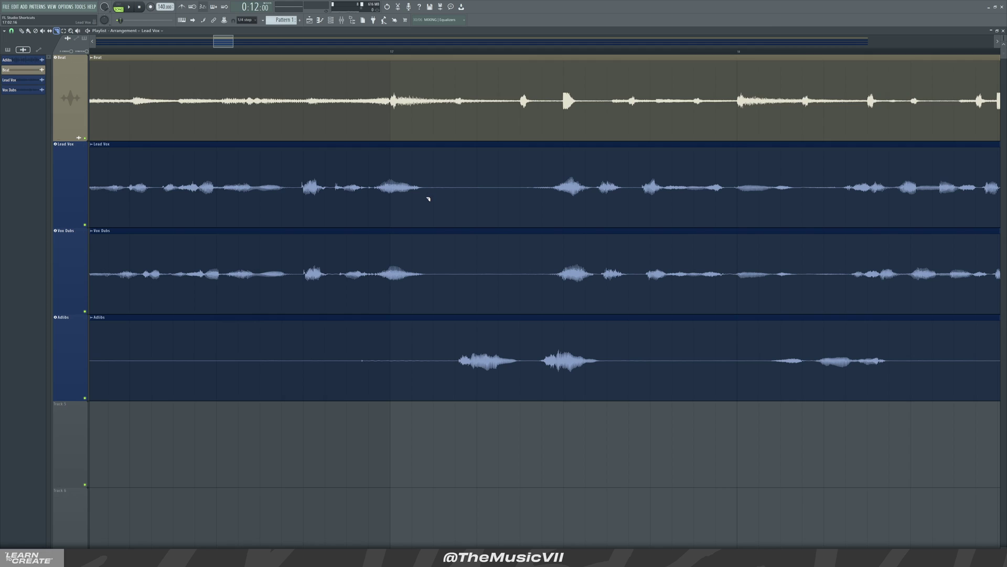
drag(429, 196, 428, 199)
drag(532, 200, 533, 198)
Delete the silent middle Lead Vox piece, then undo that deletion and the earlier cuts
key(p)
right_click(484, 175)
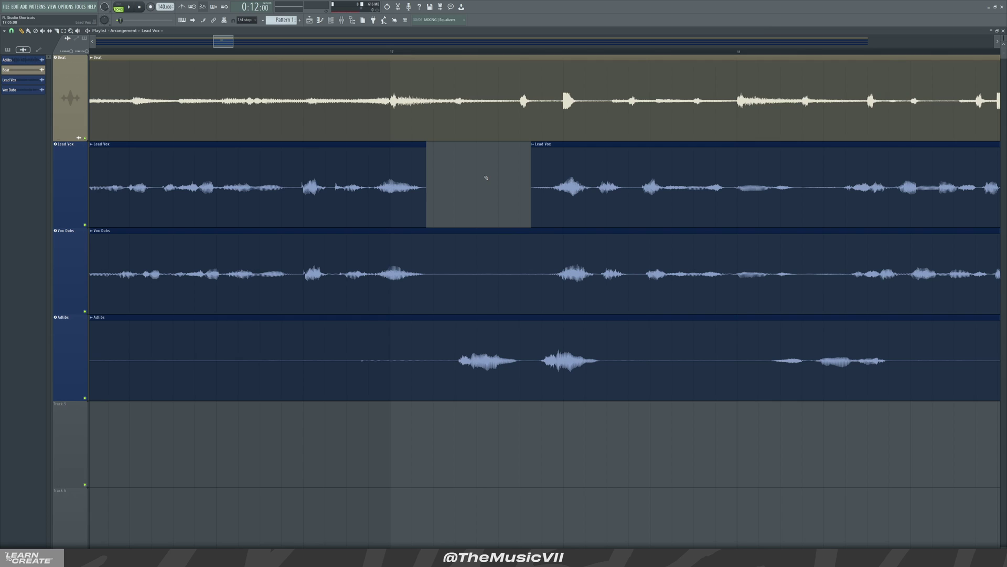
key(ctrl+z)
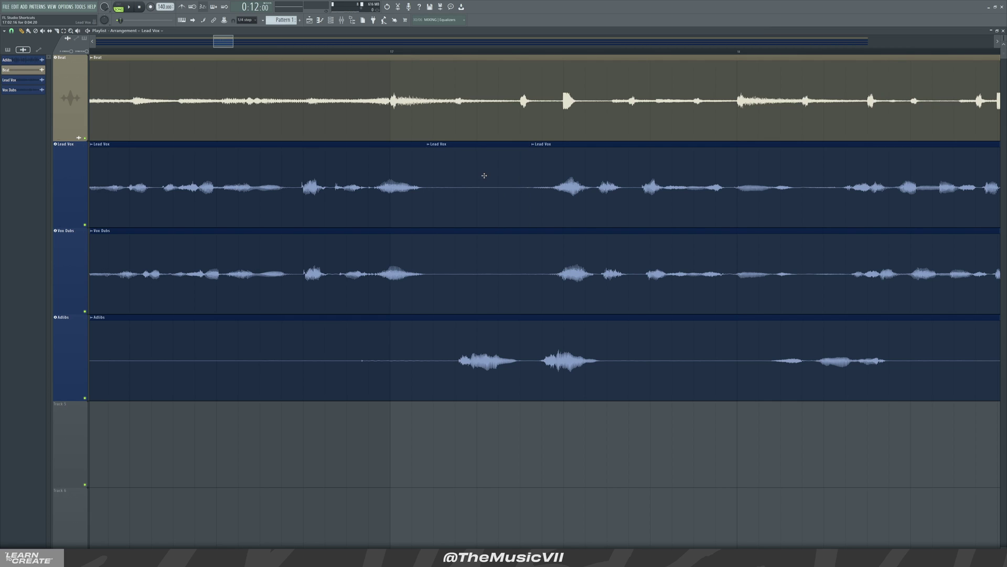
key(ctrl+z)
key(ctrl+alt+z)
key(Escape)
key(ctrl+alt+z)
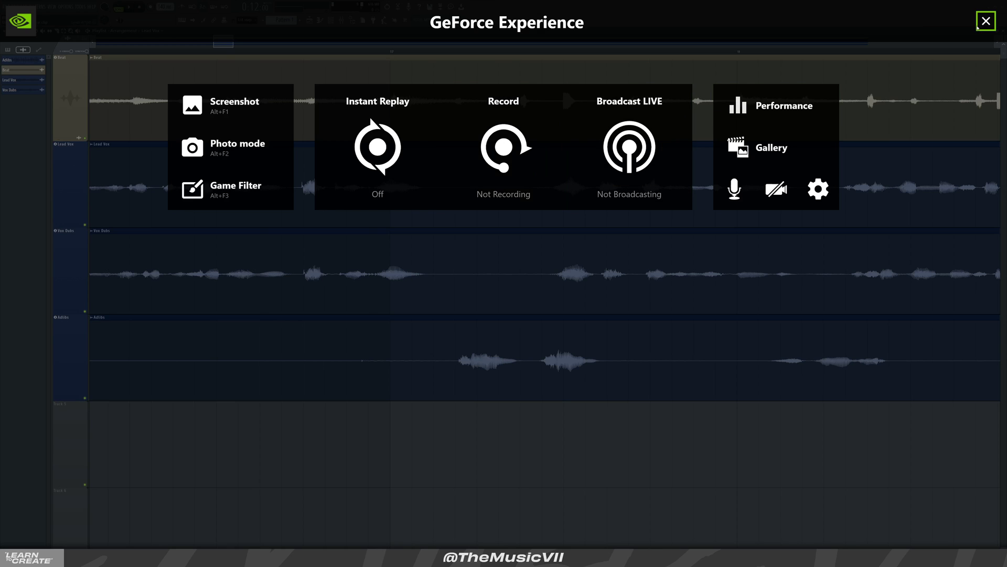
key(Escape)
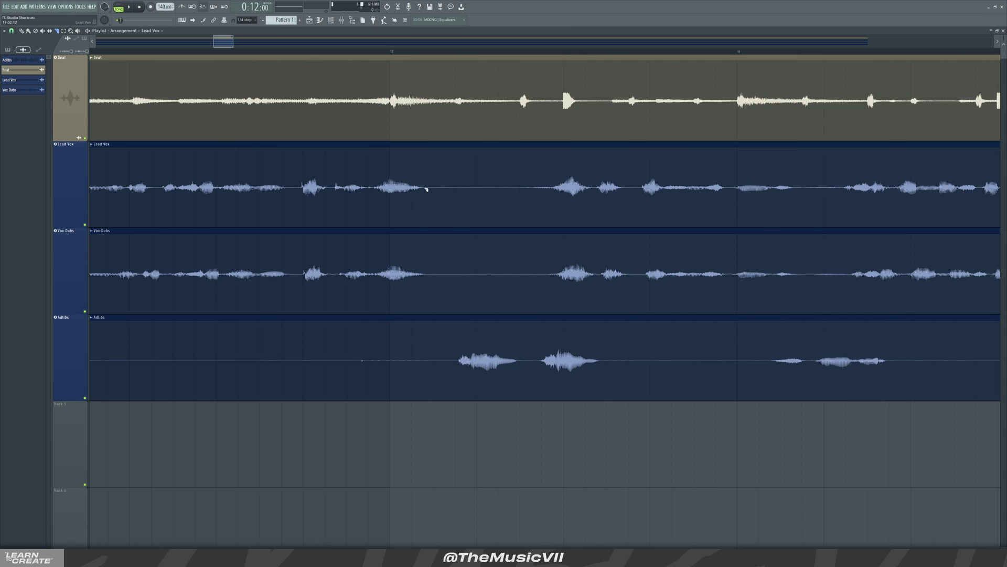
Slice across the Lead Vox silence and delete that stretch in one gesture
click(433, 199)
mouse_move(524, 194)
mouse_down()
mouse_move(508, 198)
mouse_move(531, 197)
mouse_move(518, 207)
mouse_move(531, 202)
mouse_move(384, 188)
mouse_move(540, 186)
mouse_move(429, 185)
mouse_move(526, 201)
mouse_up()
drag(526, 201, 524, 202)
right_click(522, 205)
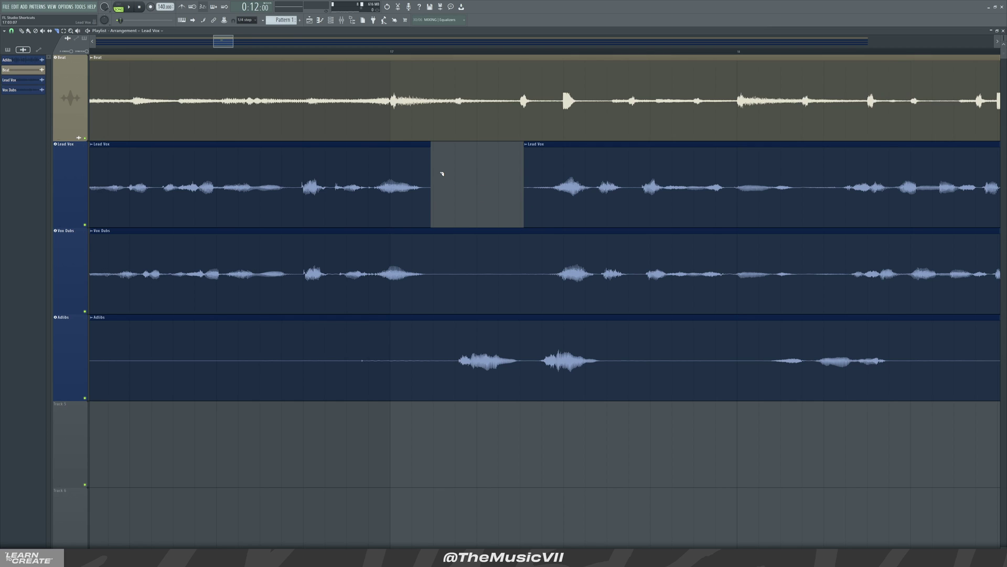
ctrl+scroll(465, 200, down, 2)
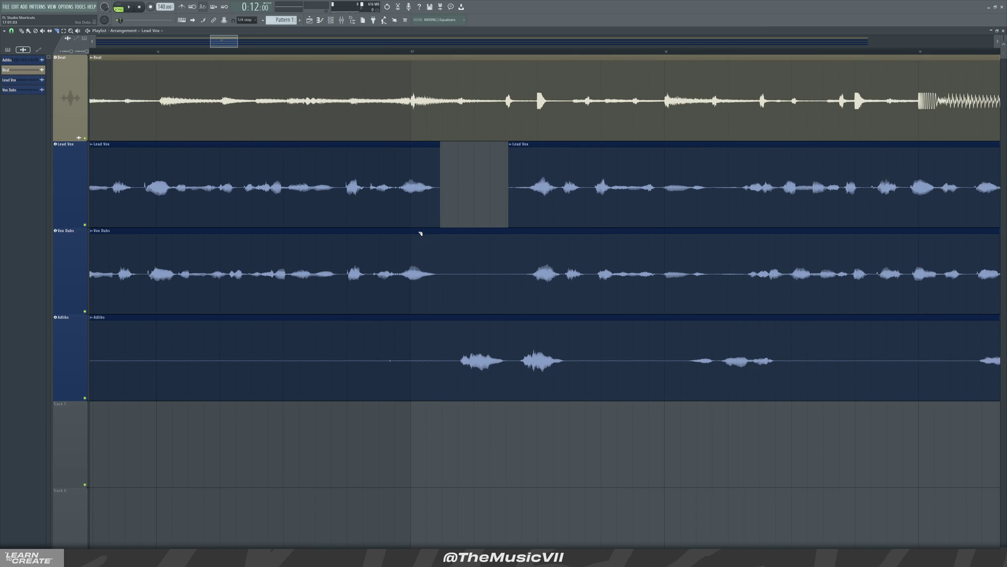
scroll(448, 210, down, 3)
scroll(447, 211, up, 3)
click(443, 285)
mouse_move(523, 280)
mouse_down()
mouse_move(515, 286)
mouse_move(540, 276)
mouse_move(515, 277)
mouse_move(538, 276)
mouse_move(524, 284)
mouse_up()
right_click(505, 299)
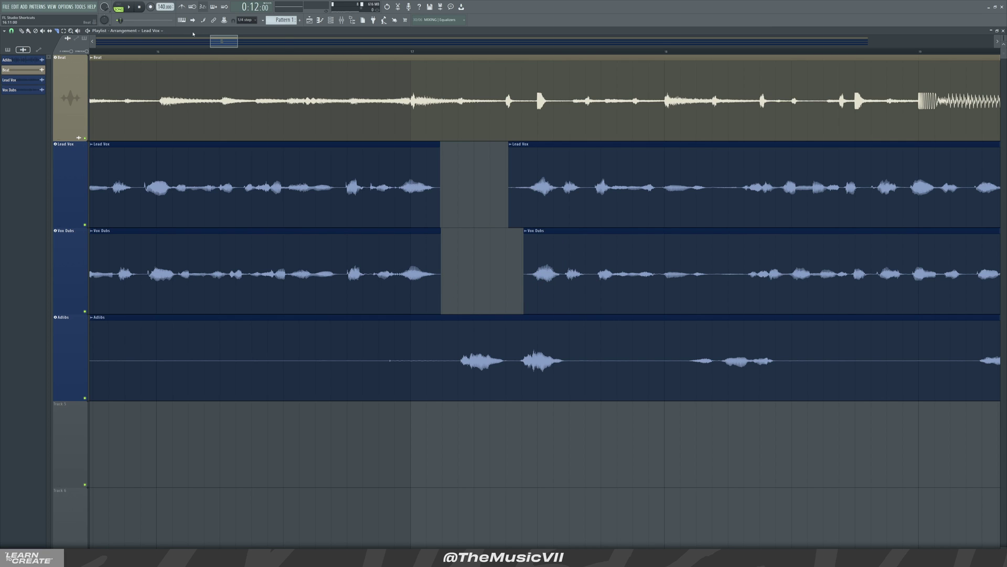
drag(216, 44, 201, 44)
scroll(199, 46, down, 5)
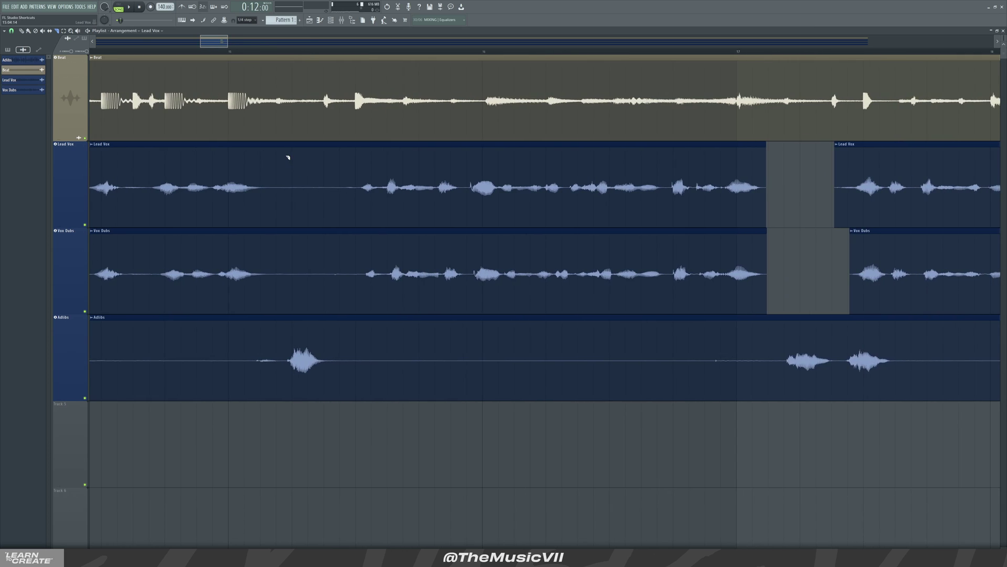
key(d)
key(b)
key(t)
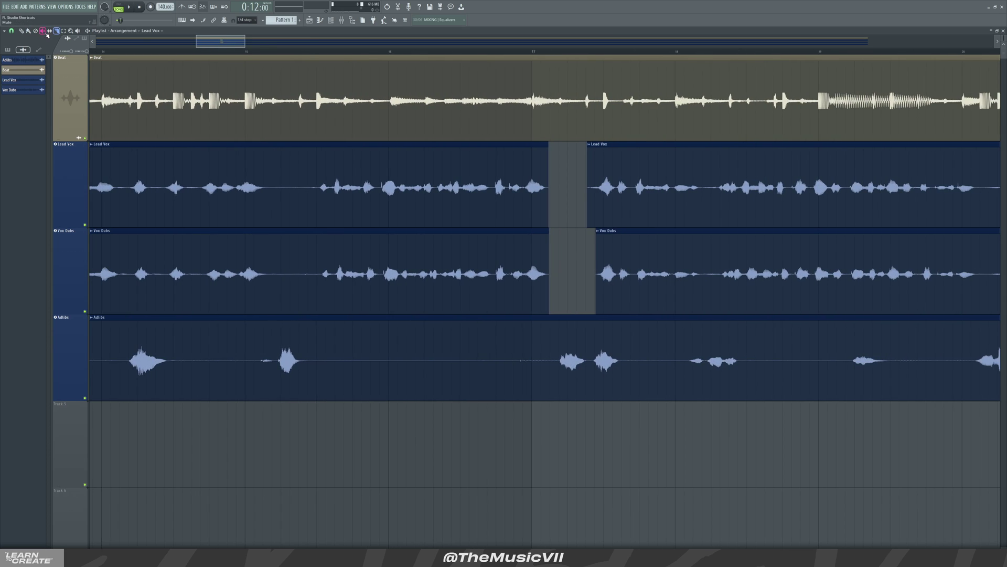
key(c)
scroll(210, 44, up, 2)
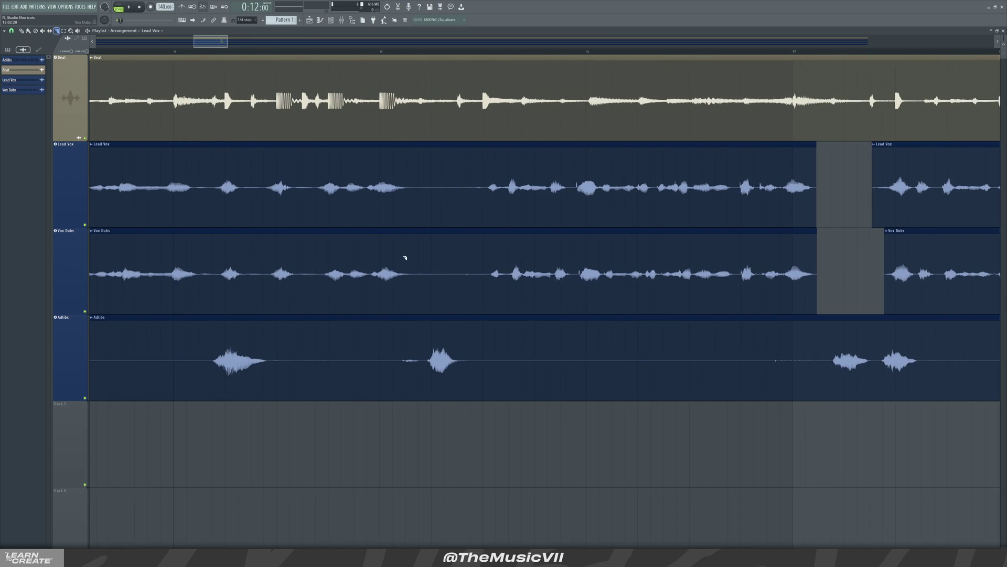
click(412, 197)
click(485, 195)
key(p)
right_click(456, 188)
key(ctrl+z)
right_click(444, 179)
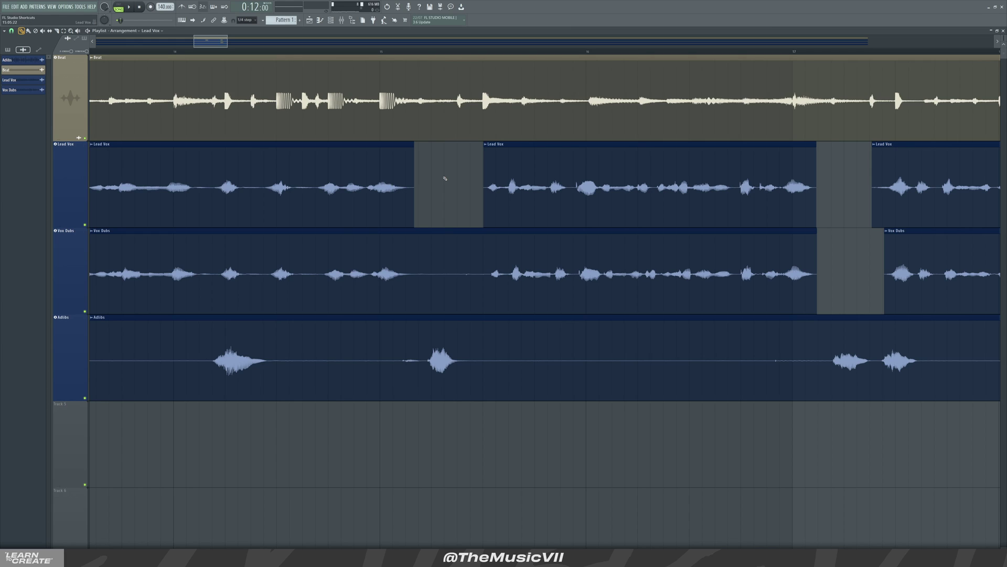
key(c)
click(419, 280)
drag(482, 285, 486, 288)
key(Delete)
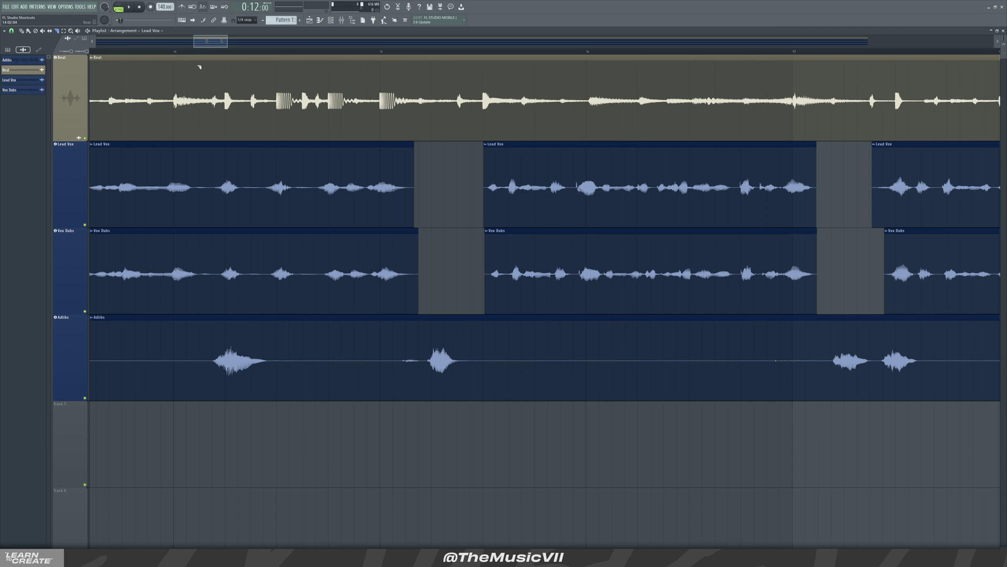
drag(214, 43, 195, 44)
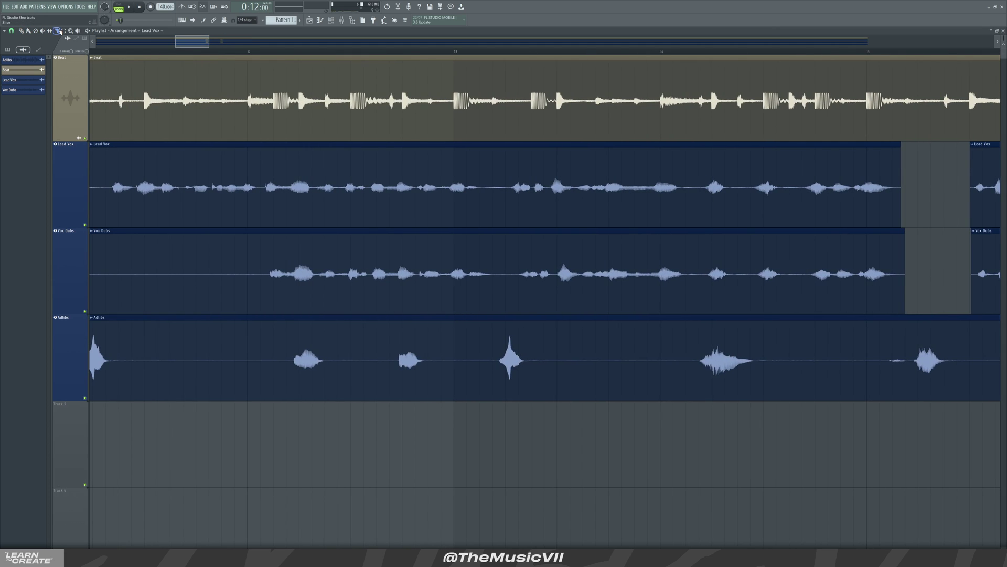
drag(188, 51, 219, 79)
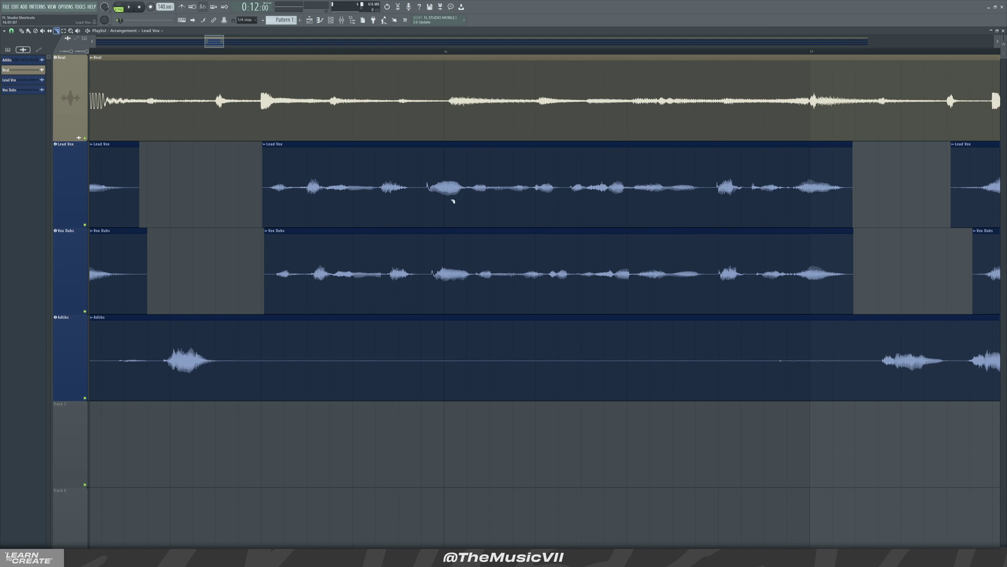
Split Lead Vox around the unwanted part, mute the middle piece, and play back to check
click(404, 48)
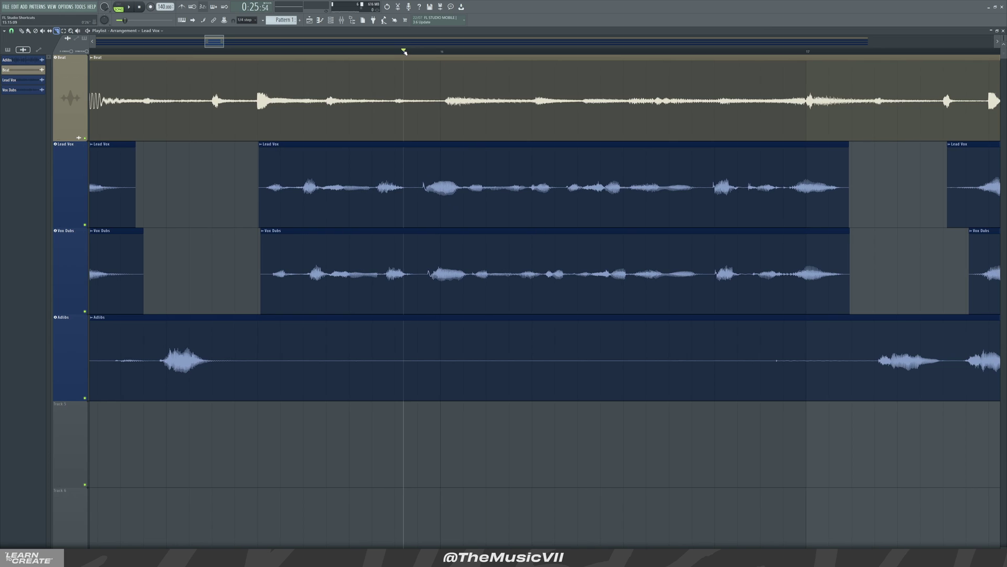
click(418, 197)
scroll(460, 197, up, 3)
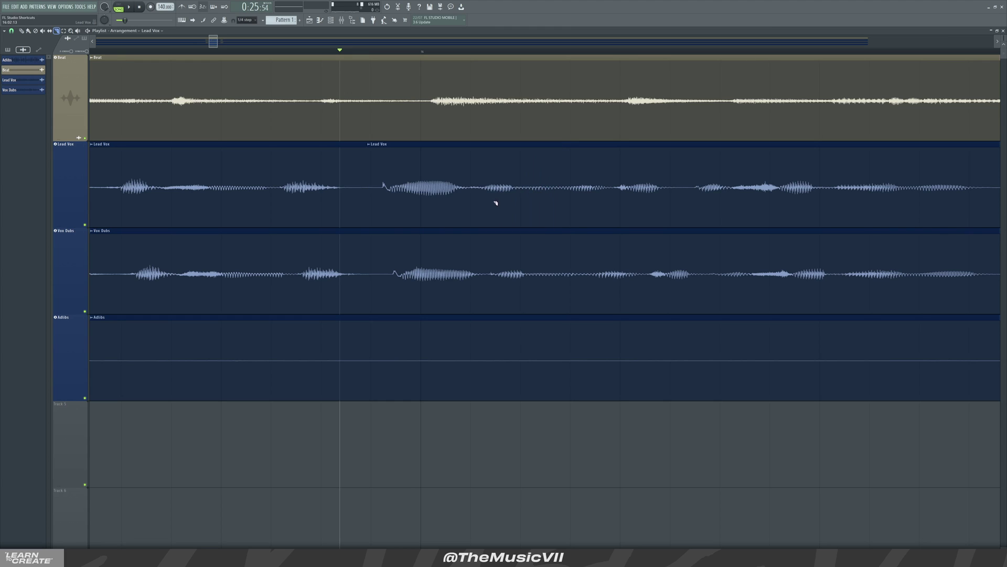
drag(525, 192, 527, 200)
key(t)
click(445, 176)
scroll(444, 166, down, 3)
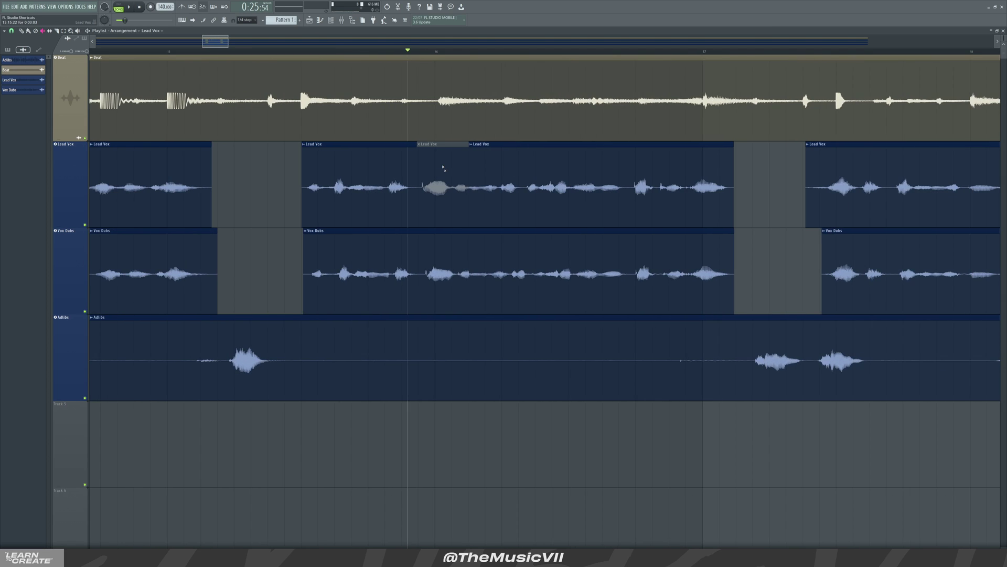
click(337, 50)
key(space)
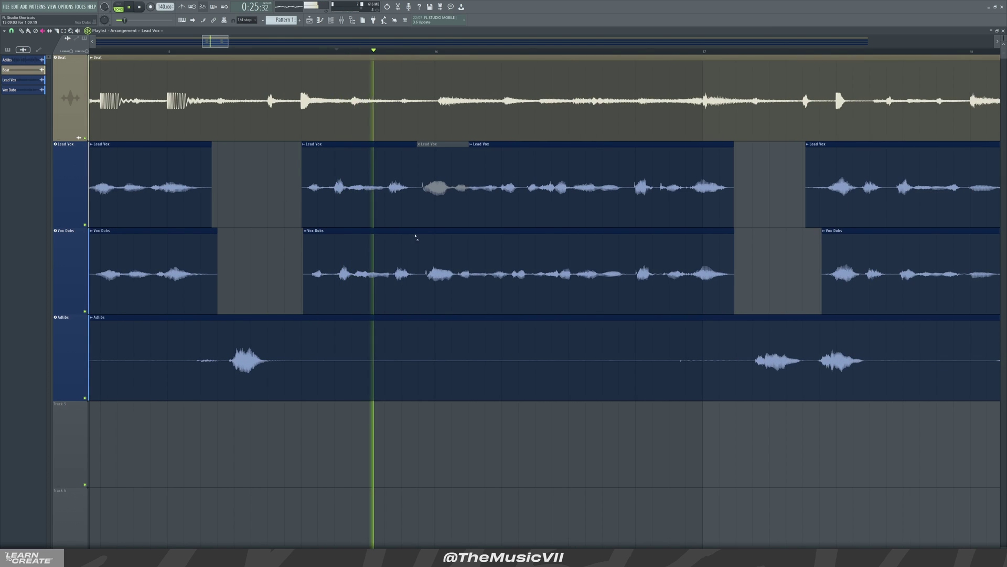
key(space)
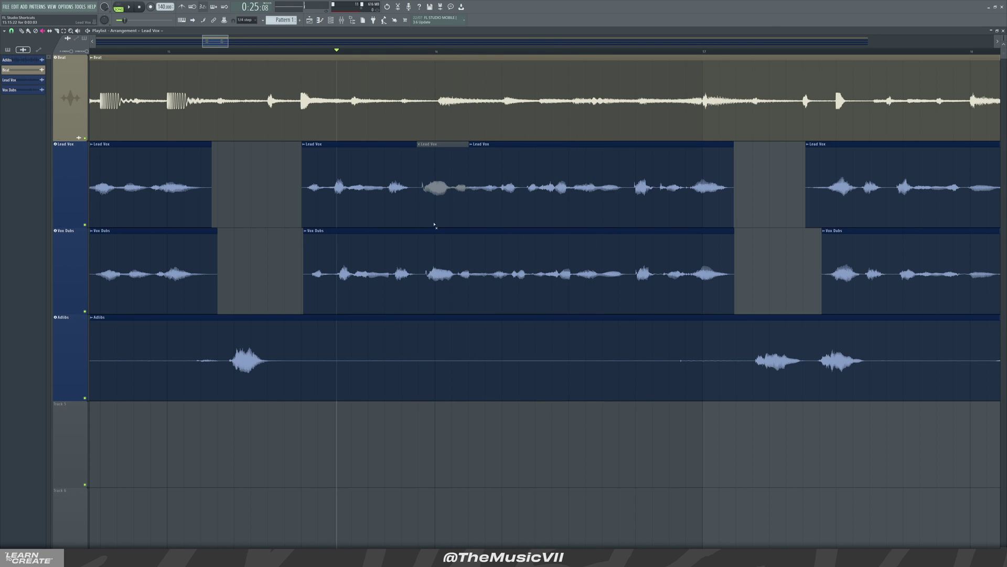
Split Vox Dubs at the same section, mute its middle piece, and play back
scroll(428, 244, up, 2)
scroll(428, 244, up, 1)
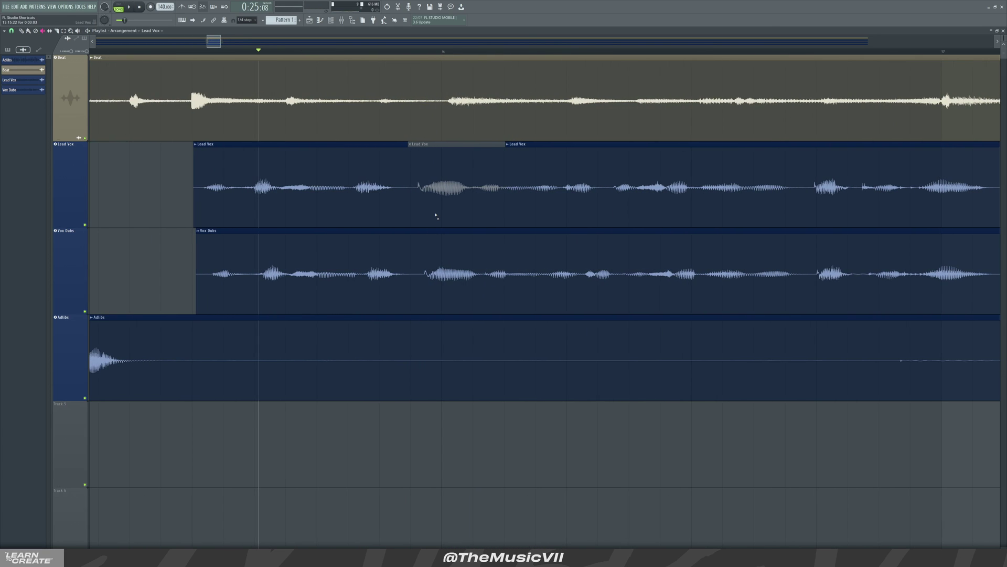
click(417, 273)
click(515, 260)
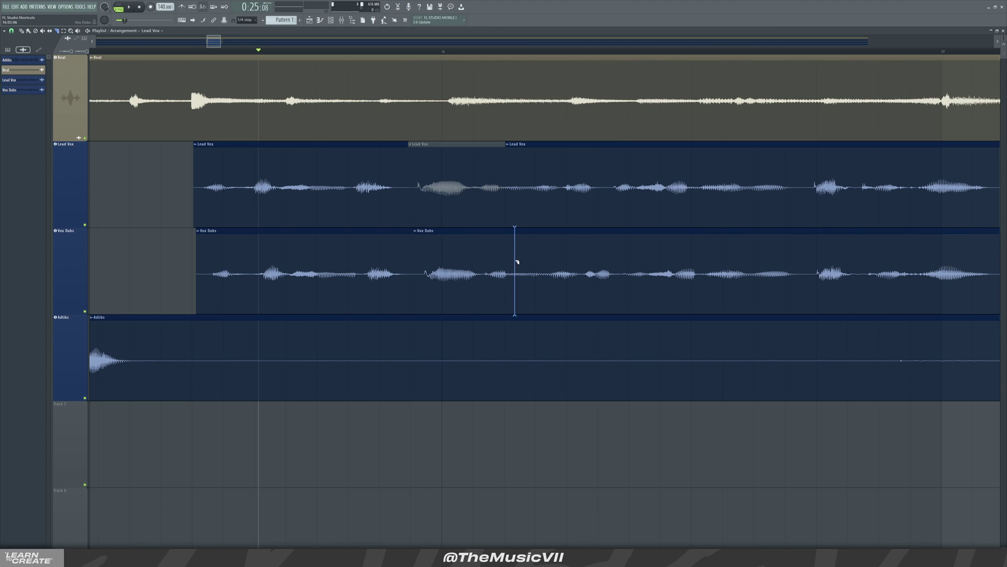
key(t)
click(475, 270)
scroll(476, 262, down, 3)
key(space)
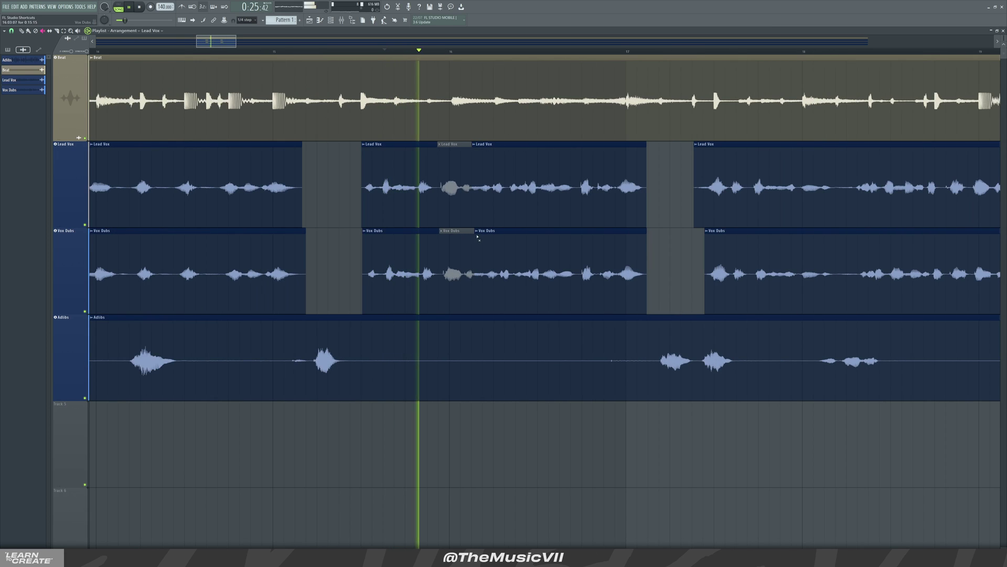
scroll(475, 240, down, 4)
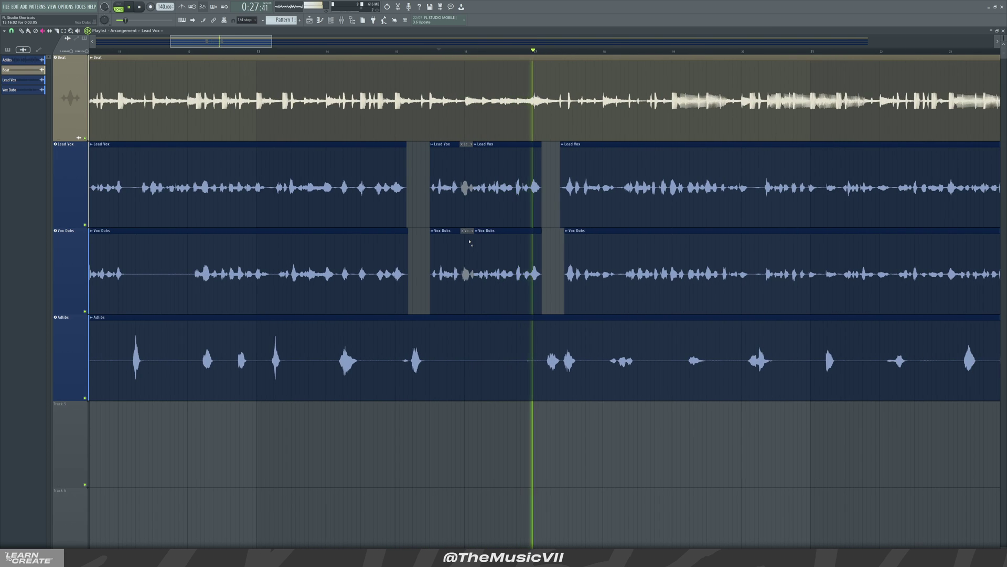
scroll(320, 53, down, 5)
key(space)
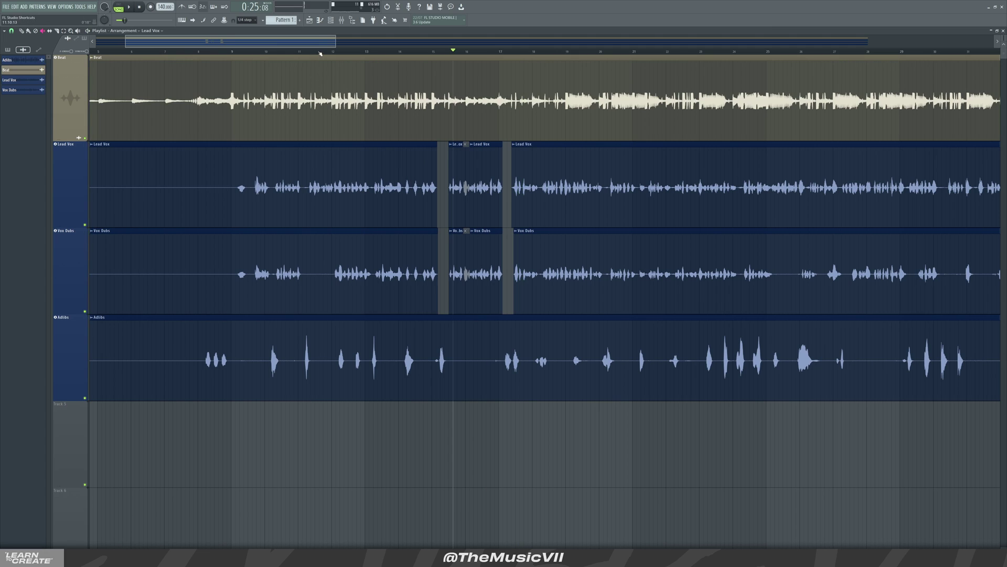
scroll(200, 85, left, 4)
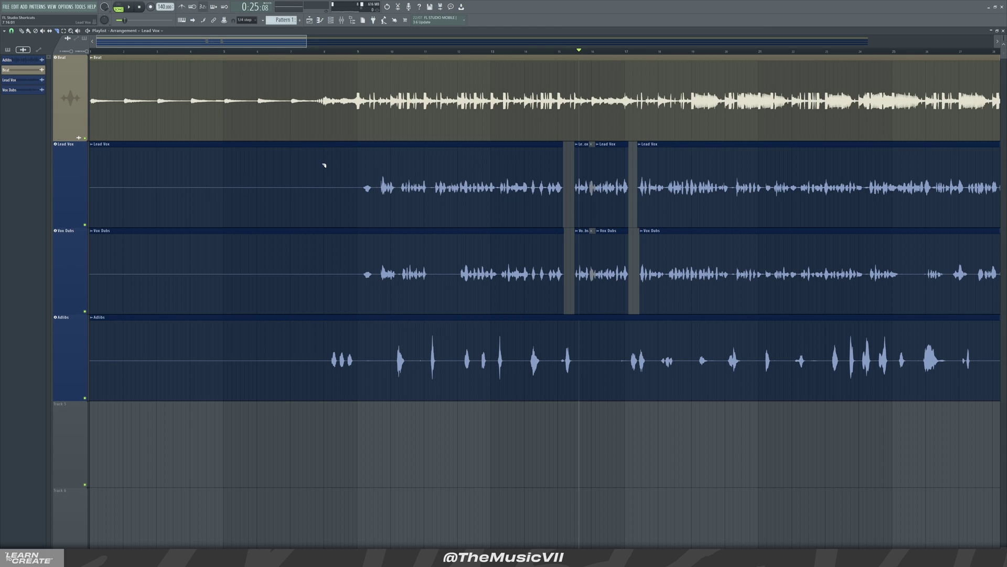
Try cutting off the silent start of Lead Vox, then undo the cut
click(361, 187)
click(544, 197)
click(343, 183)
mouse_move(249, 173)
mouse_down()
mouse_move(184, 182)
mouse_move(252, 189)
mouse_up()
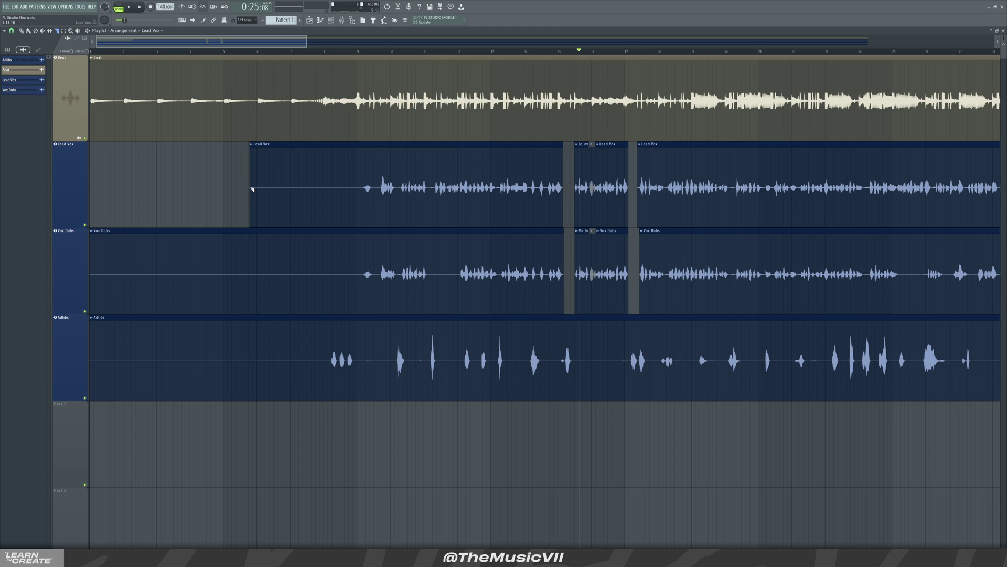
key(ctrl+z)
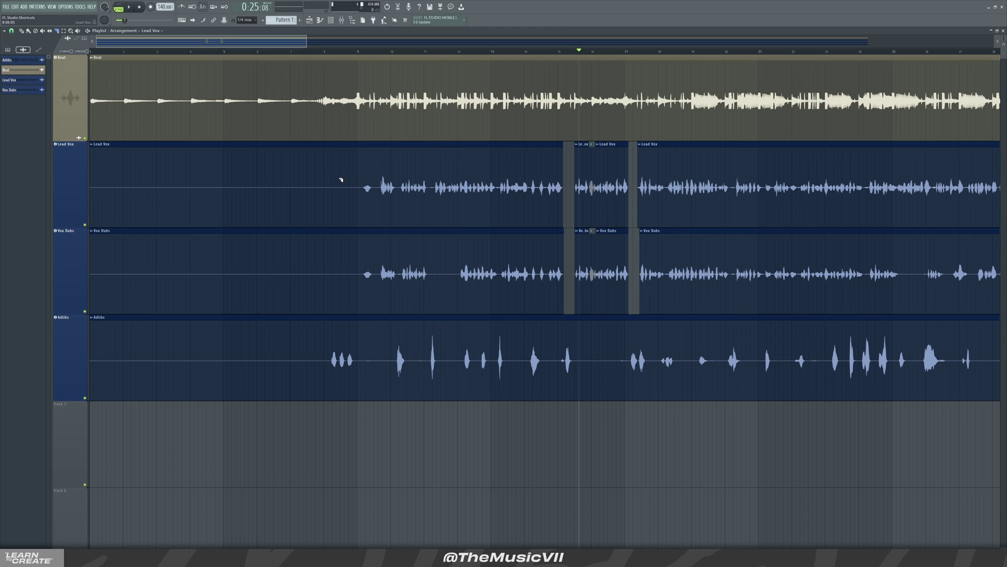
click(367, 191)
Drag the left edges of Lead Vox, Vox Dubs and Adlibs to just before their first vocals
drag(90, 186, 352, 207)
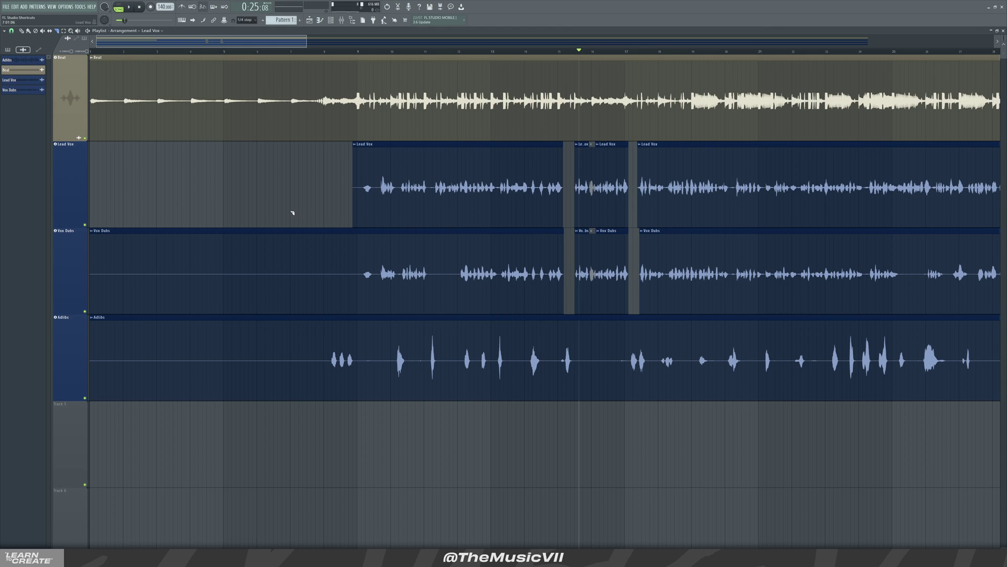
key(ctrl+z)
key(ctrl+z)
drag(90, 272, 355, 273)
drag(91, 335, 327, 335)
In the Mixer, select empty insert 10, arm it for recording, and close the Mixer
scroll(384, 222, down, 4)
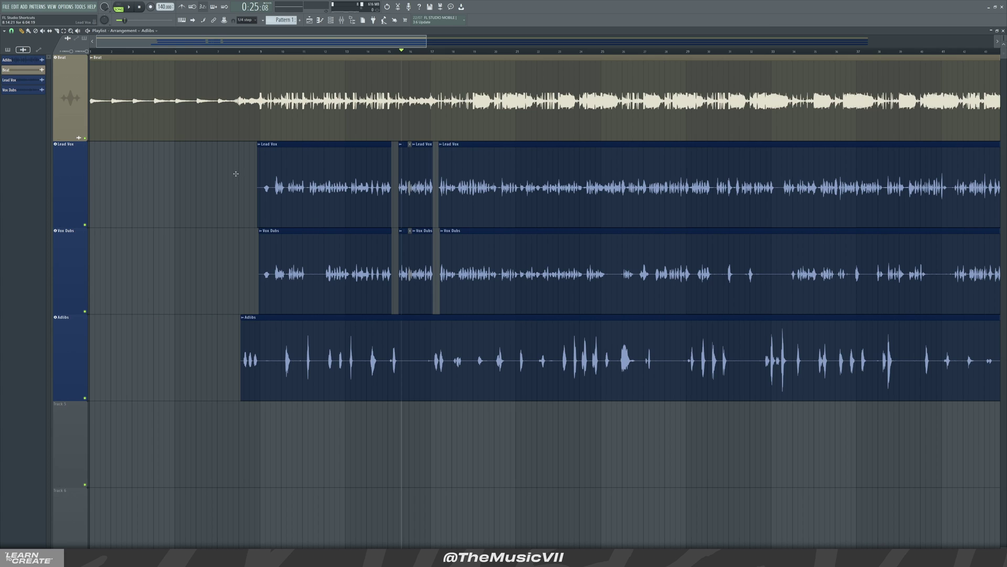
scroll(236, 173, down, 3)
scroll(236, 174, down, 1)
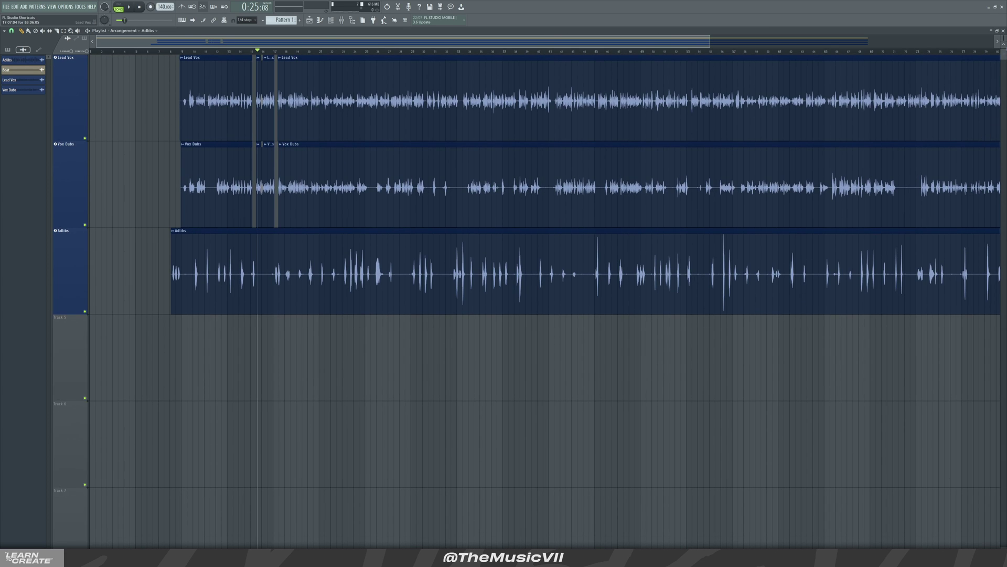
scroll(423, 203, down, 2)
scroll(422, 203, down, 2)
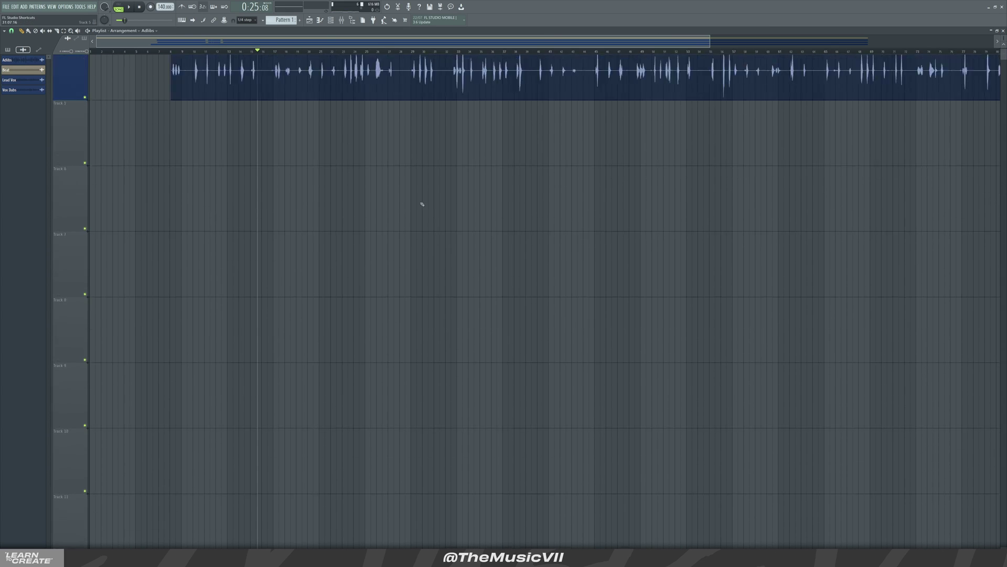
scroll(300, 184, up, 3)
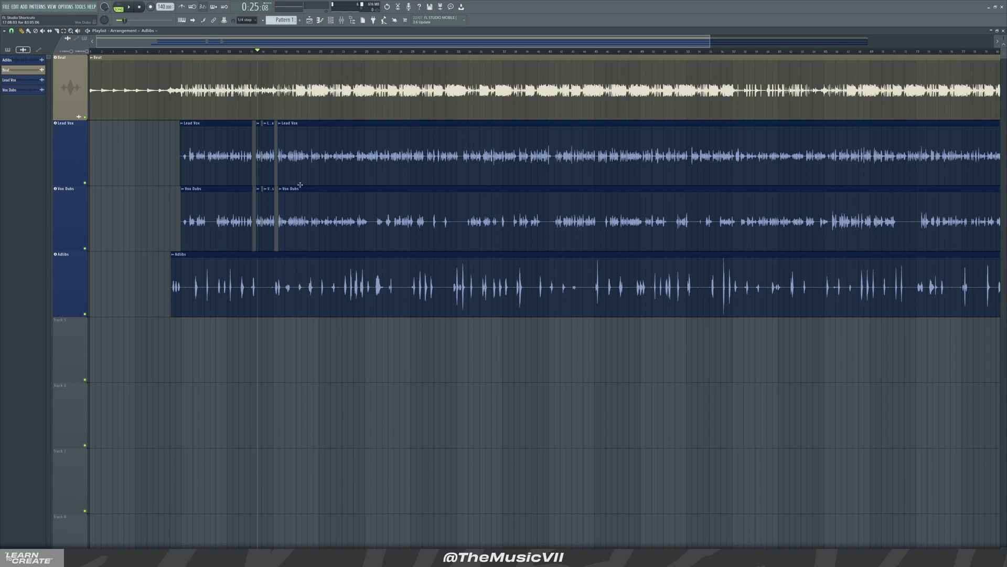
click(341, 20)
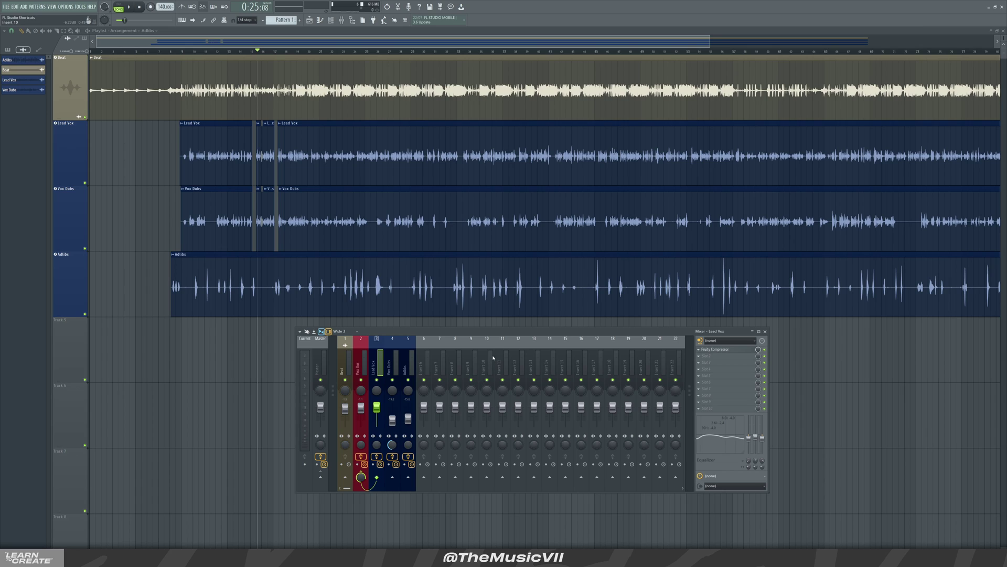
click(488, 361)
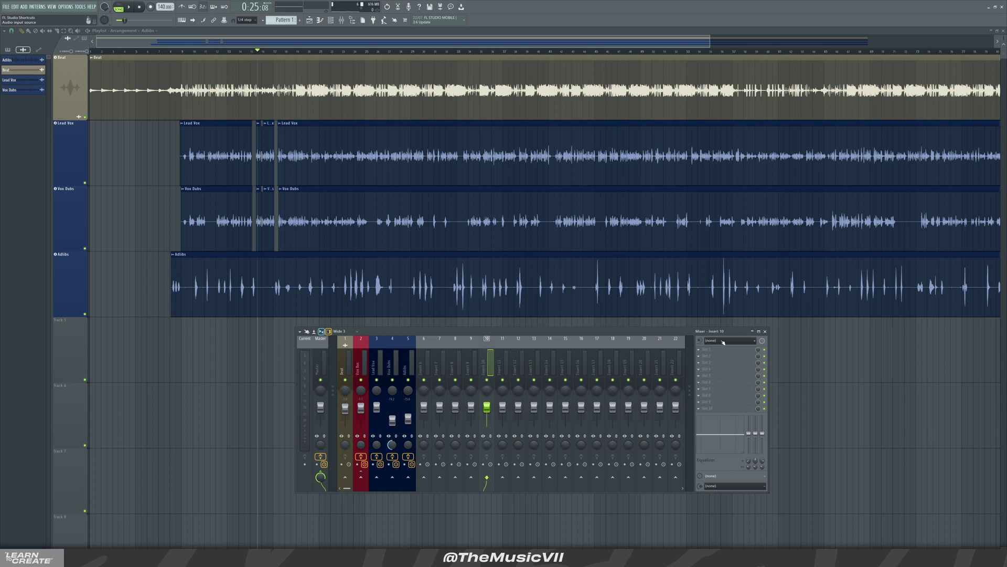
click(483, 463)
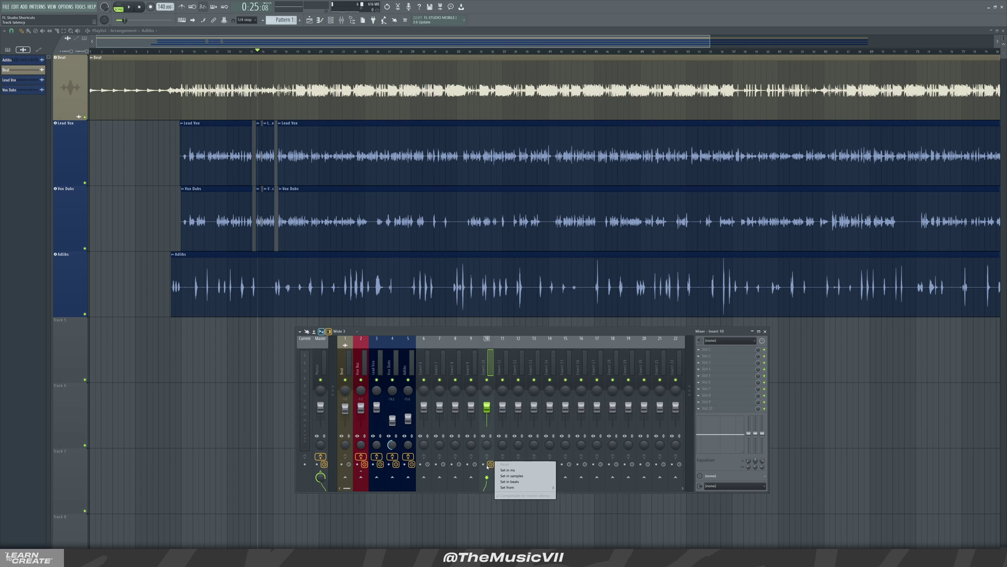
click(516, 466)
key(F9)
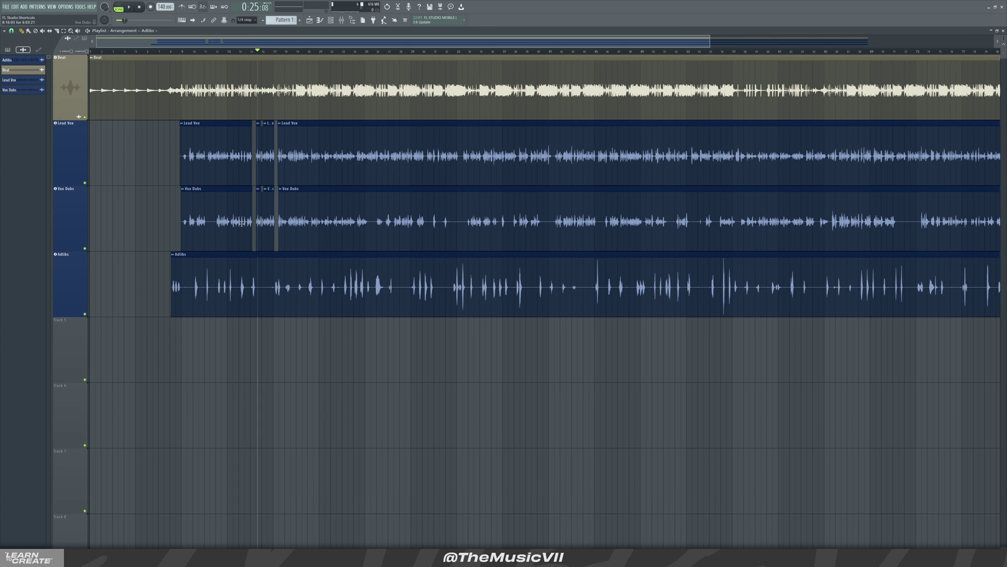
Enable recording, capture a short take onto Track 1, then switch recording off
key(r)
key(space)
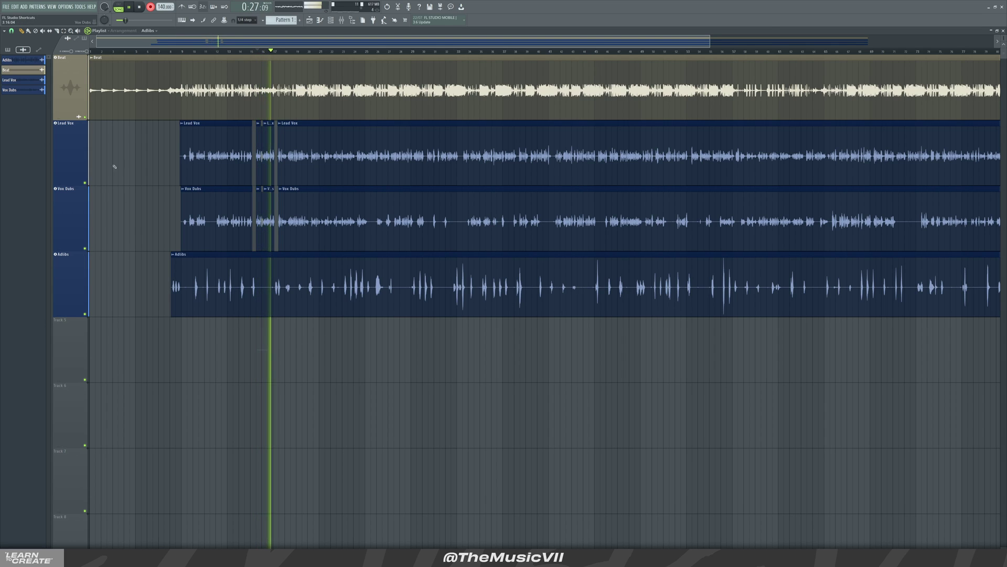
key(space)
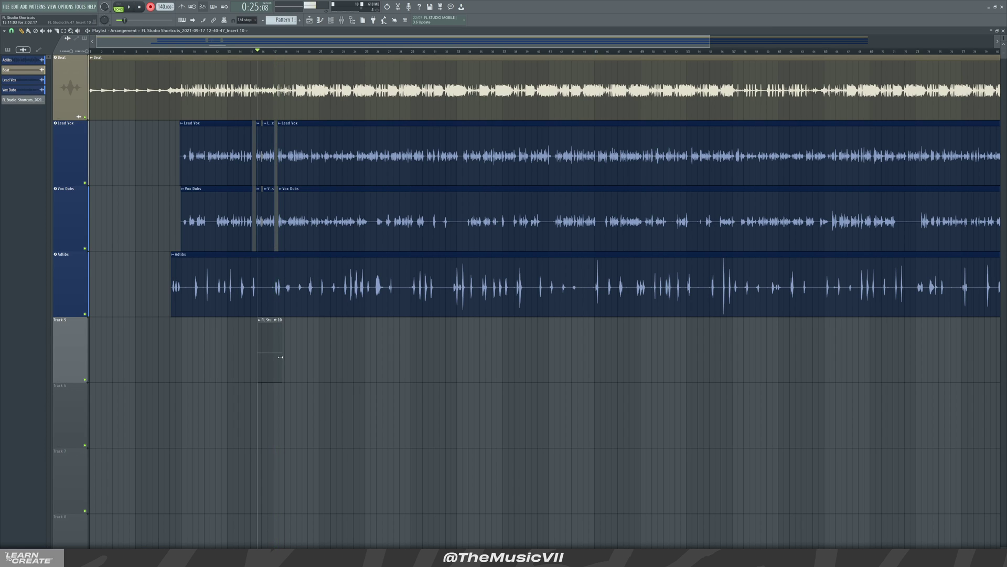
key(r)
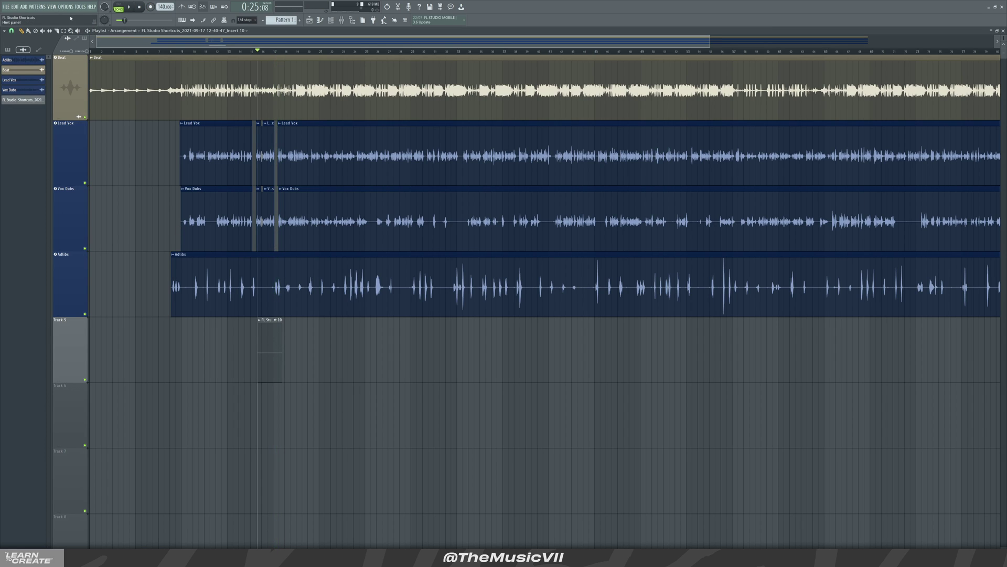